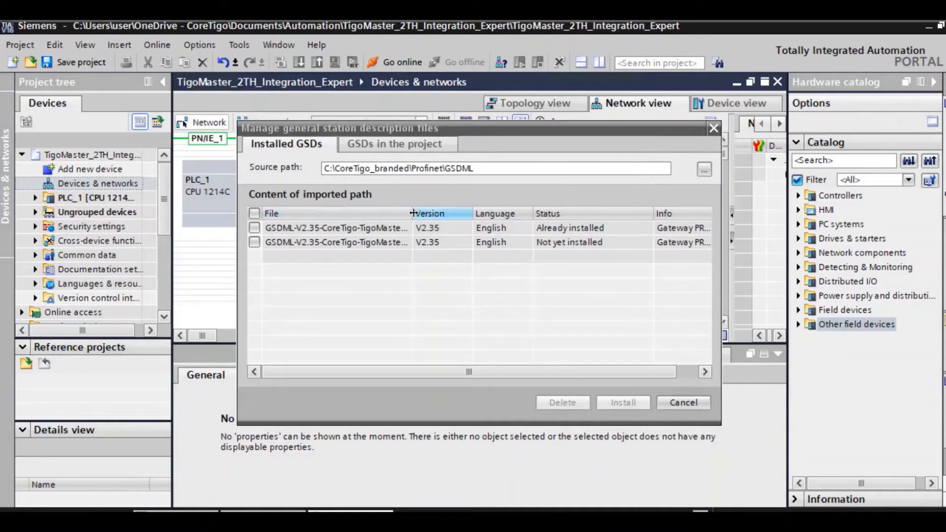
# Check the installation status of GSDML-V2.35-CoreTigo-TigoMaster-Expert-20211202.xml and close the station description file manager.
pyautogui.doubleClick(414, 213)
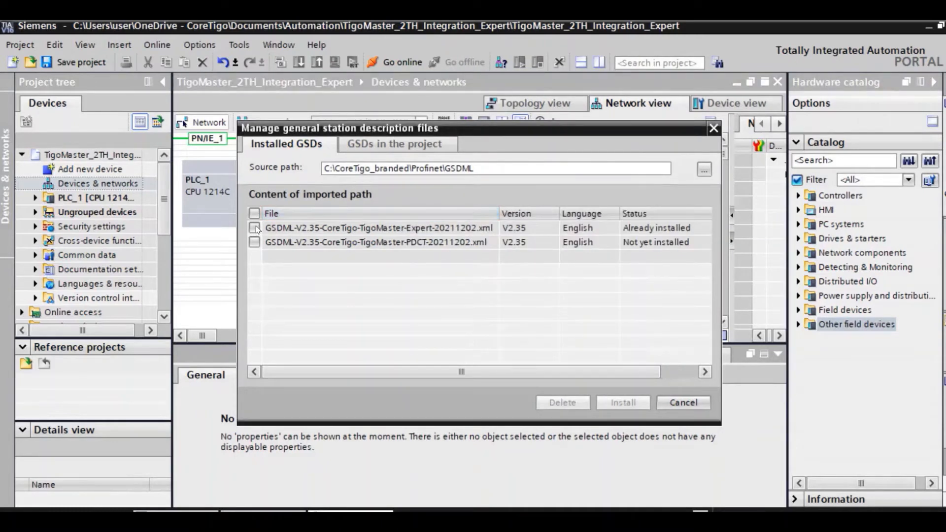
pyautogui.click(326, 230)
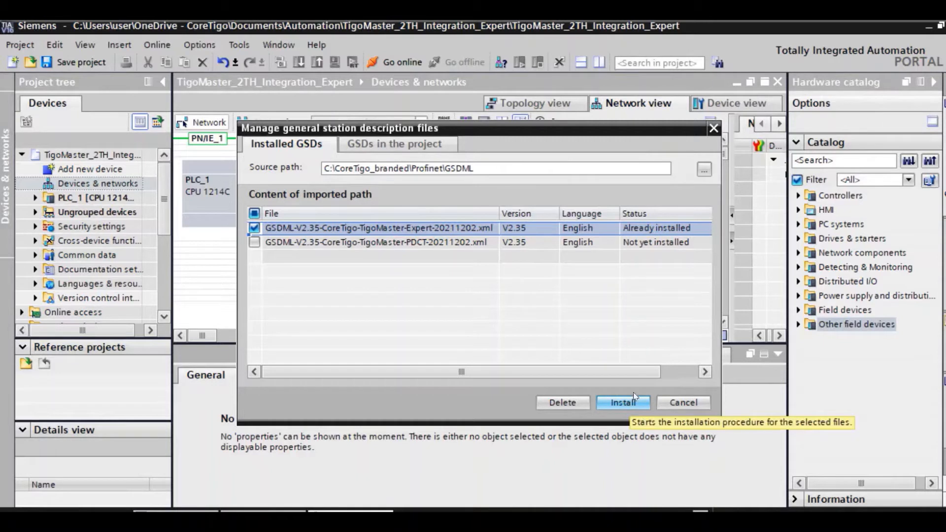
pyautogui.click(693, 401)
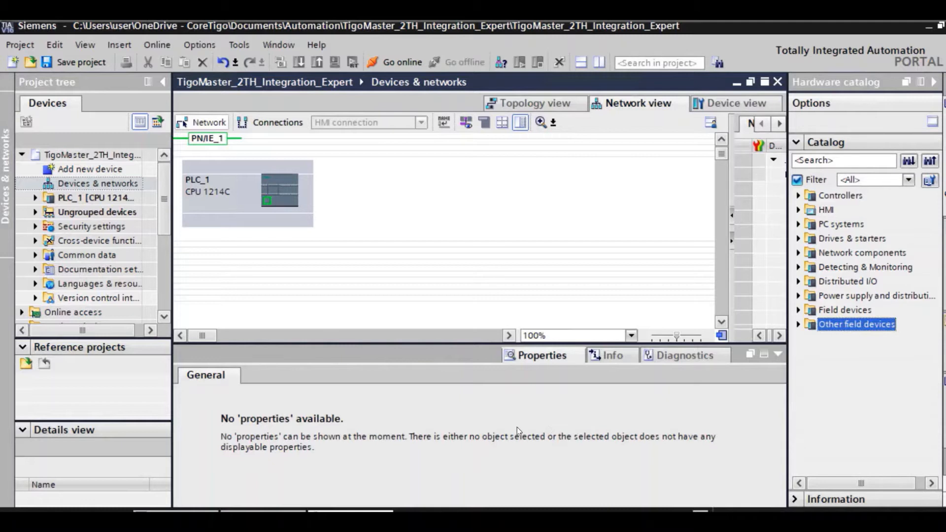
# Add the CoreTigo TigoMaster 2TH-PNT from the PROFINET IO devices to the network and connect its port to PLC_1.
pyautogui.doubleClick(104, 184)
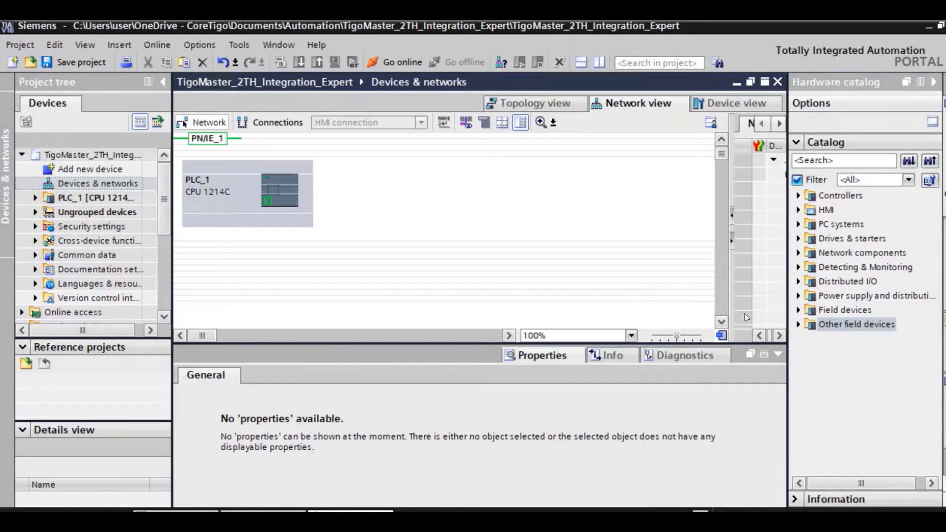
pyautogui.click(799, 325)
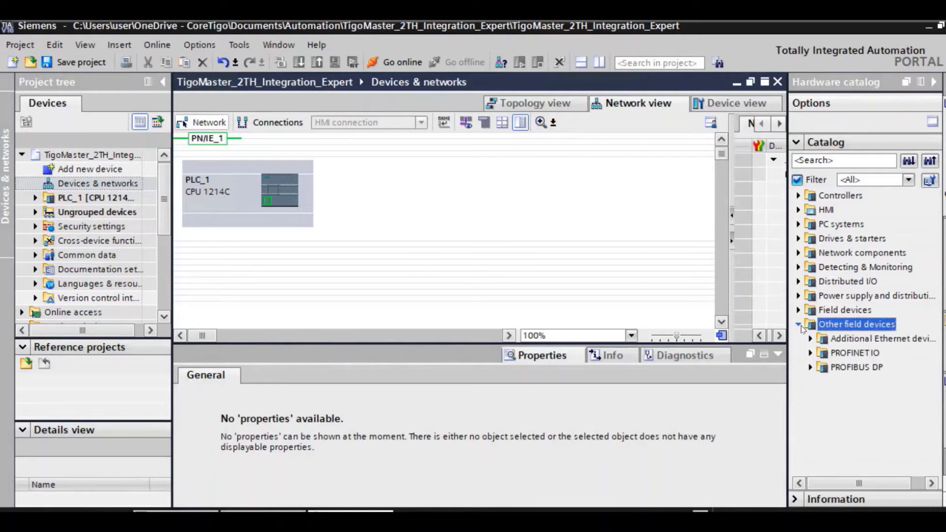
pyautogui.click(811, 353)
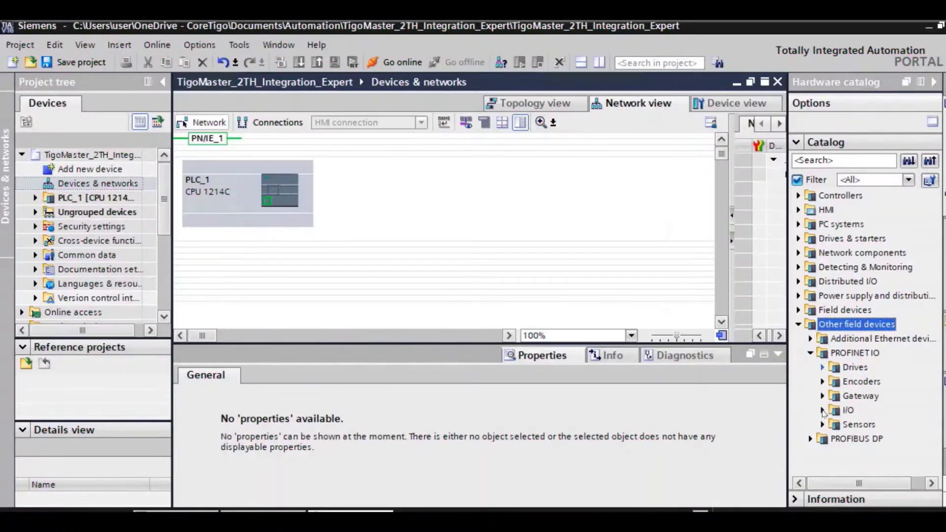
pyautogui.click(822, 411)
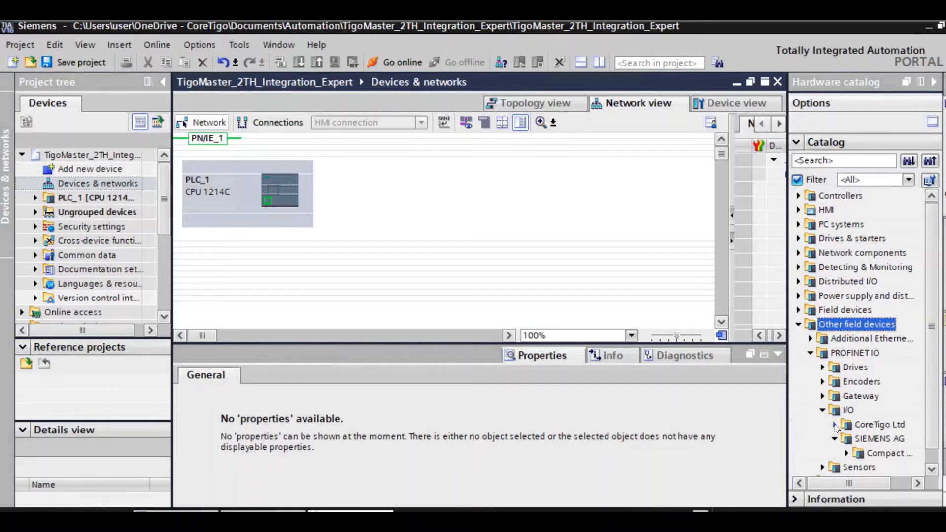
pyautogui.click(847, 439)
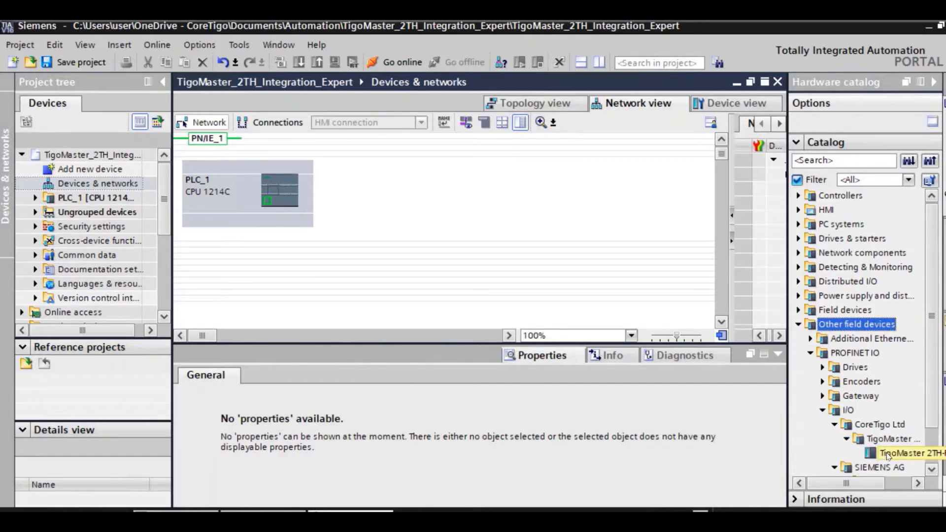
pyautogui.moveTo(888, 454); pyautogui.dragTo(494, 241)
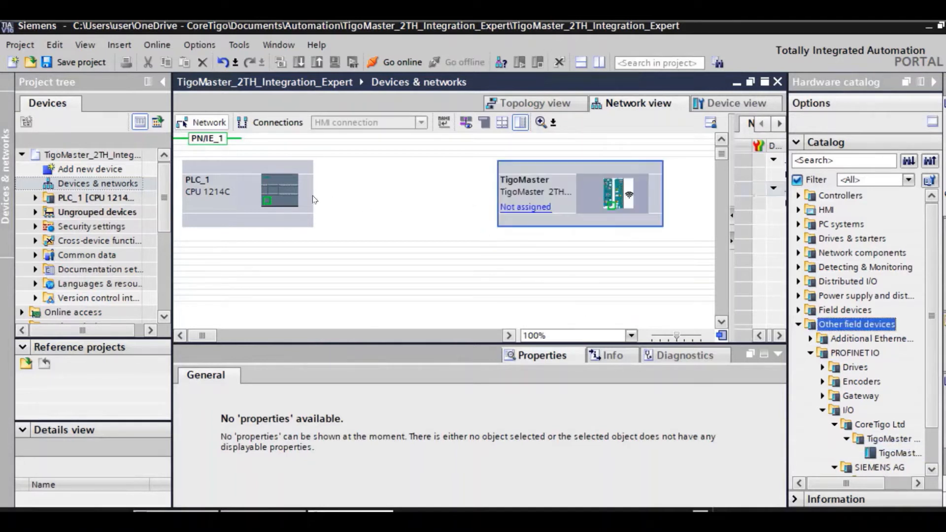
pyautogui.moveTo(270, 203); pyautogui.dragTo(614, 209)
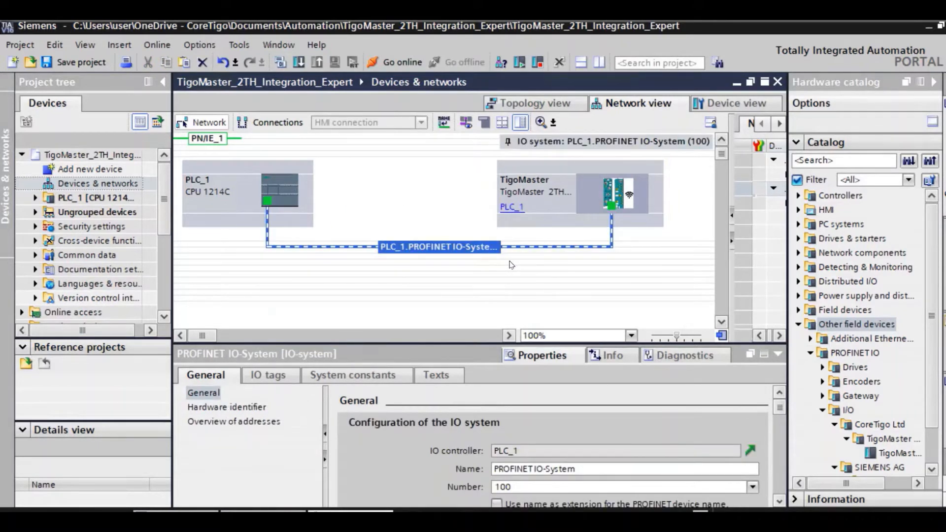
pyautogui.click(512, 265)
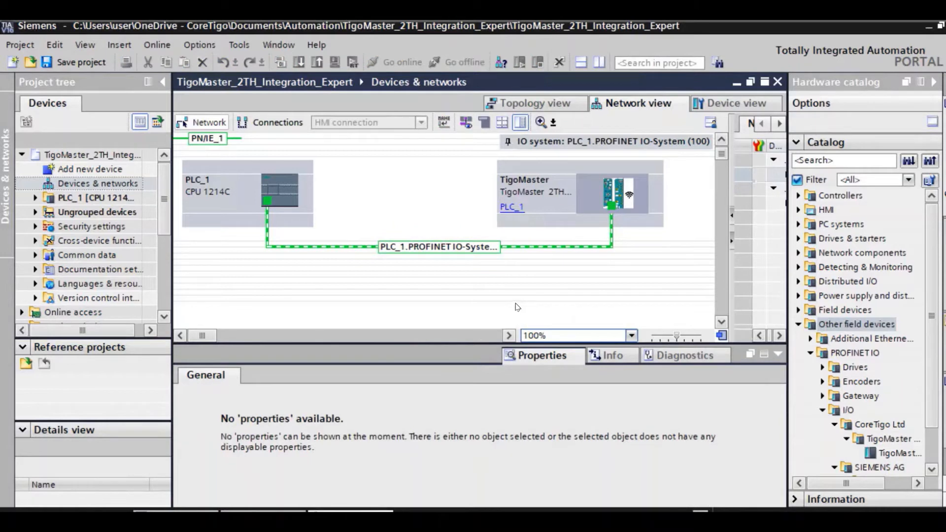
# Inspect the IP address in PLC_1's Ethernet address settings.
pyautogui.doubleClick(286, 200)
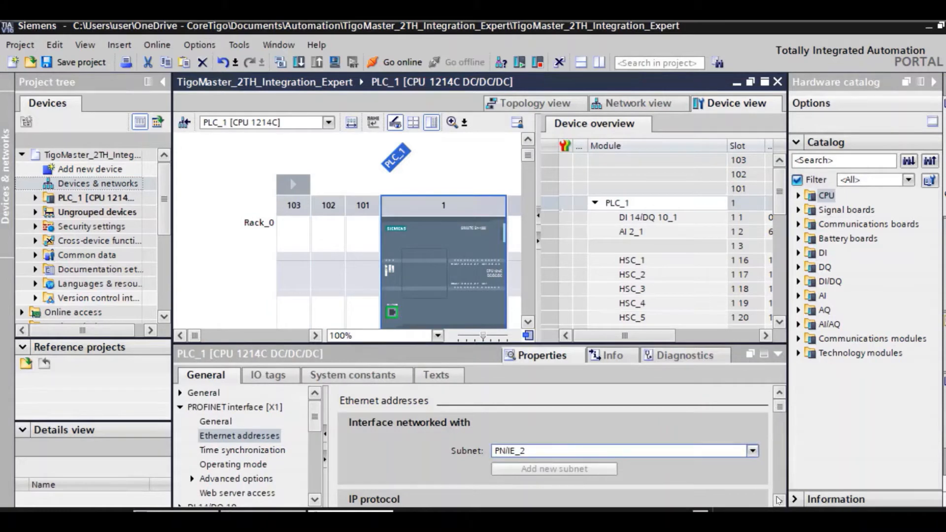
pyautogui.scroll(-2, 697, 473)
pyautogui.doubleClick(671, 471)
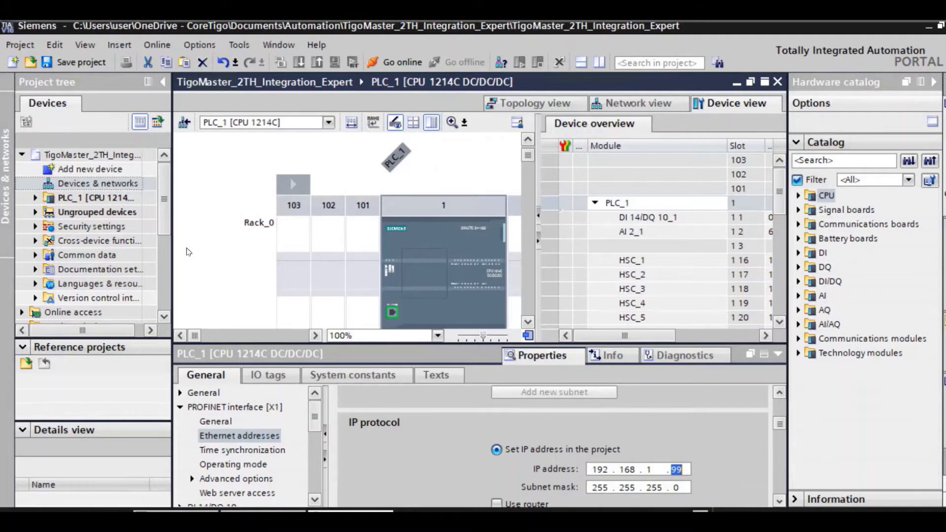
# Open the TigoMaster's device configuration and set its IP address to 192.168.1.200.
pyautogui.click(36, 213)
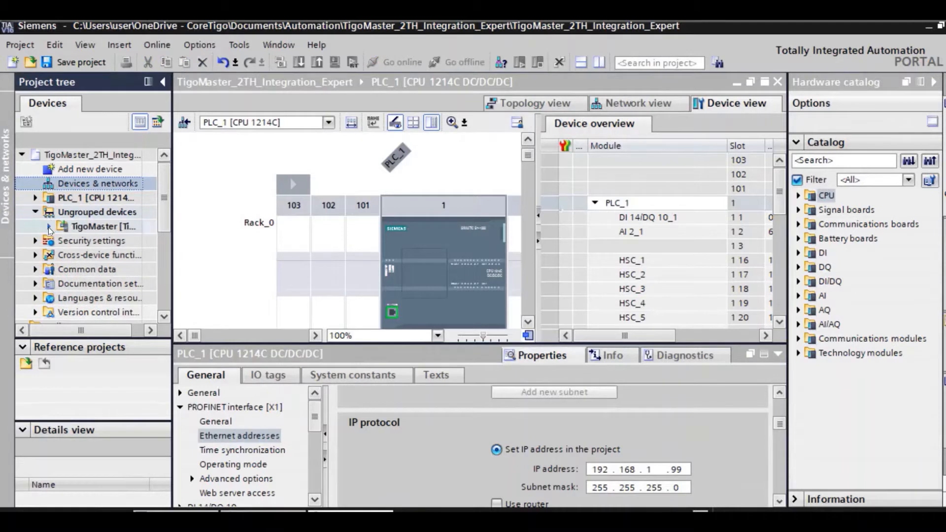
pyautogui.click(49, 227)
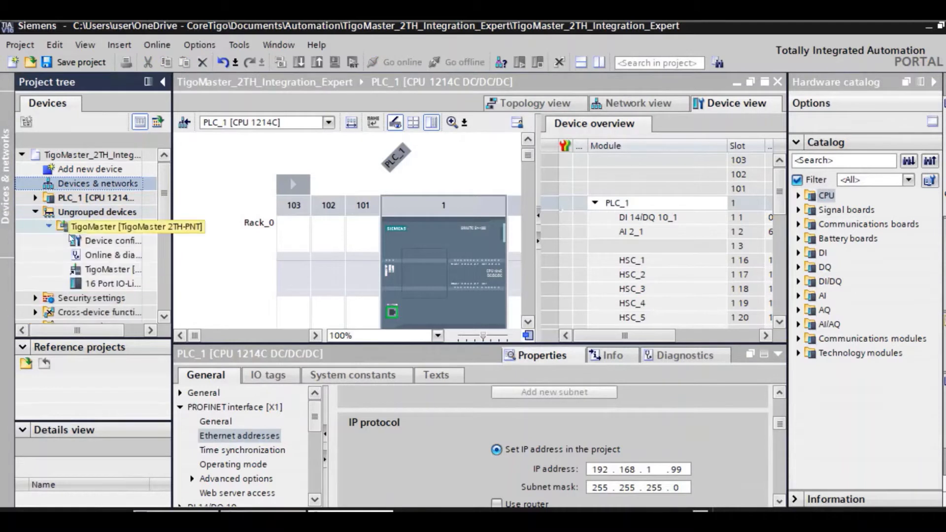
pyautogui.doubleClick(119, 244)
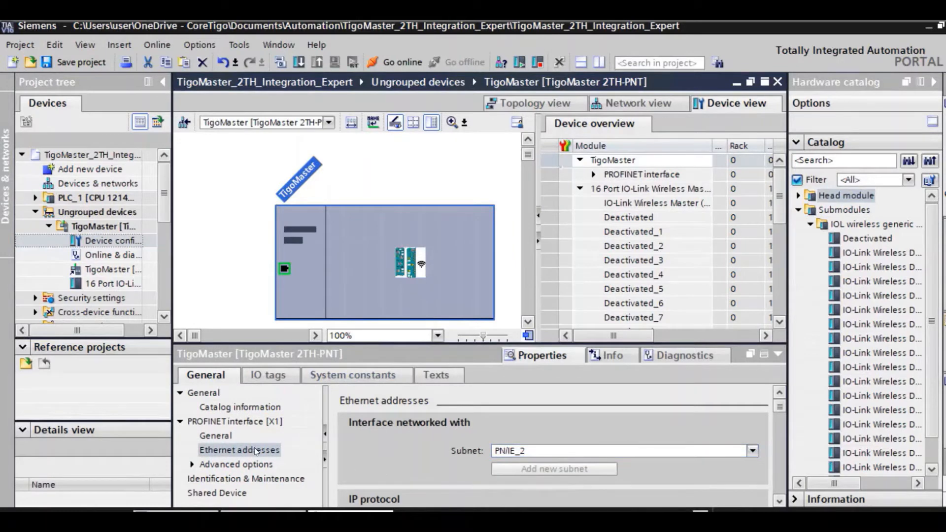
pyautogui.click(272, 450)
pyautogui.scroll(-3, 781, 503)
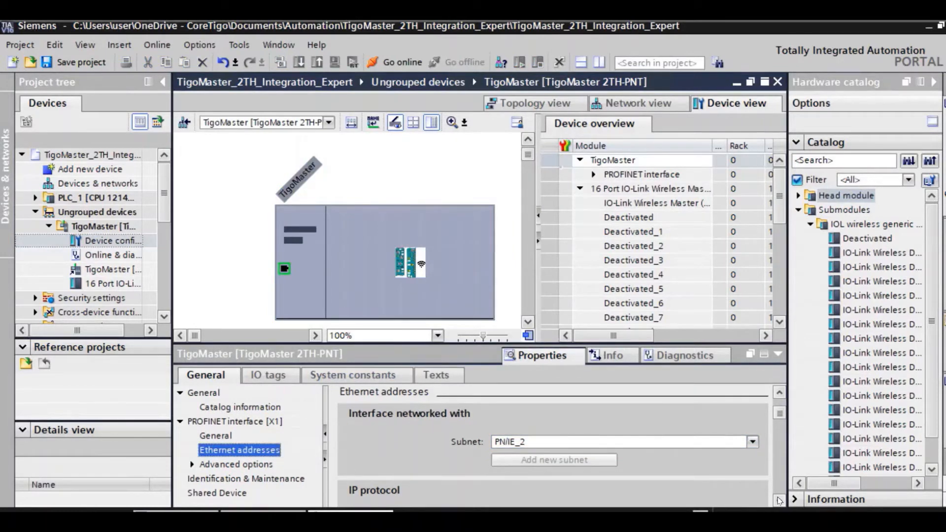
pyautogui.click(585, 451)
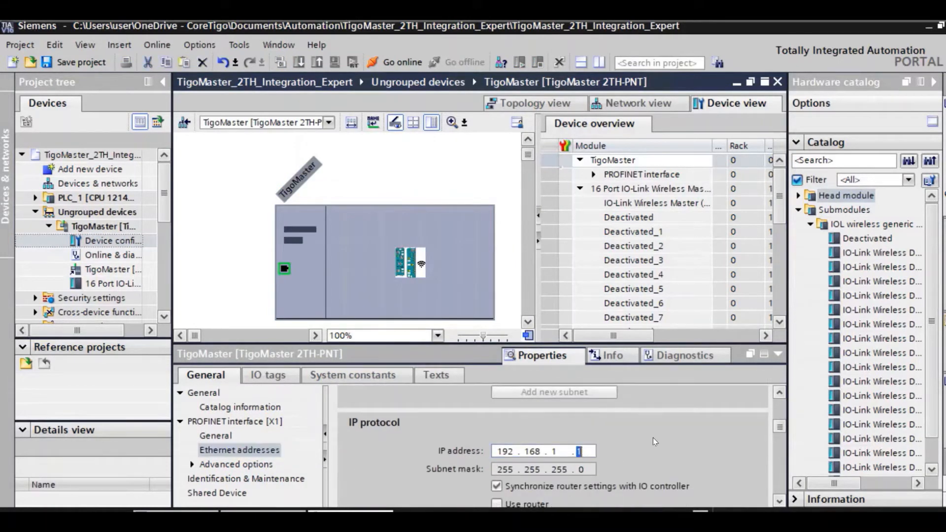
pyautogui.write('200')
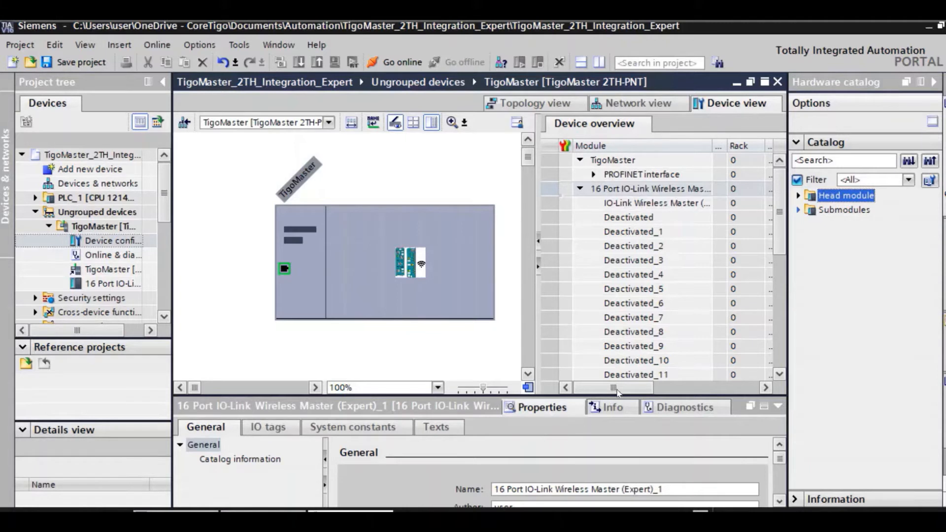
# Review the slots and I addresses of the TigoMaster's wireless ports in the device overview.
pyautogui.moveTo(617, 390); pyautogui.dragTo(632, 390)
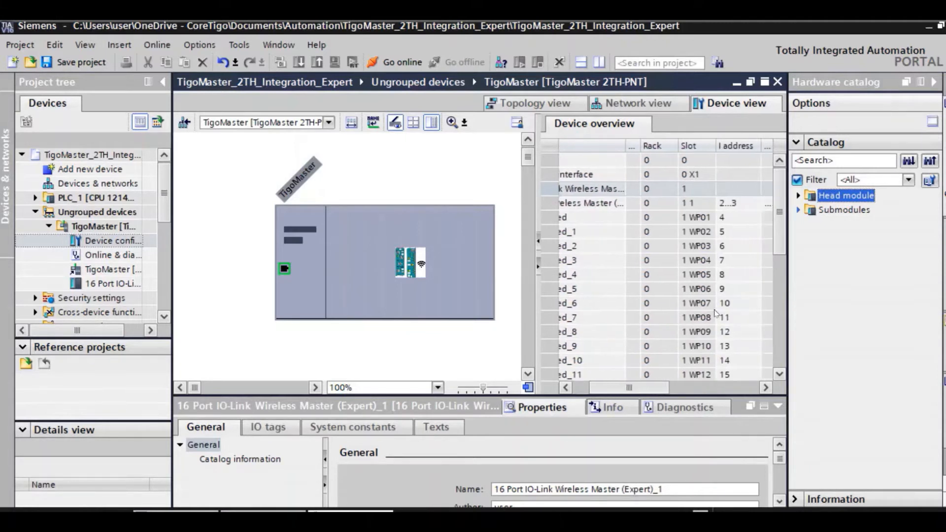
pyautogui.moveTo(781, 257); pyautogui.dragTo(784, 285)
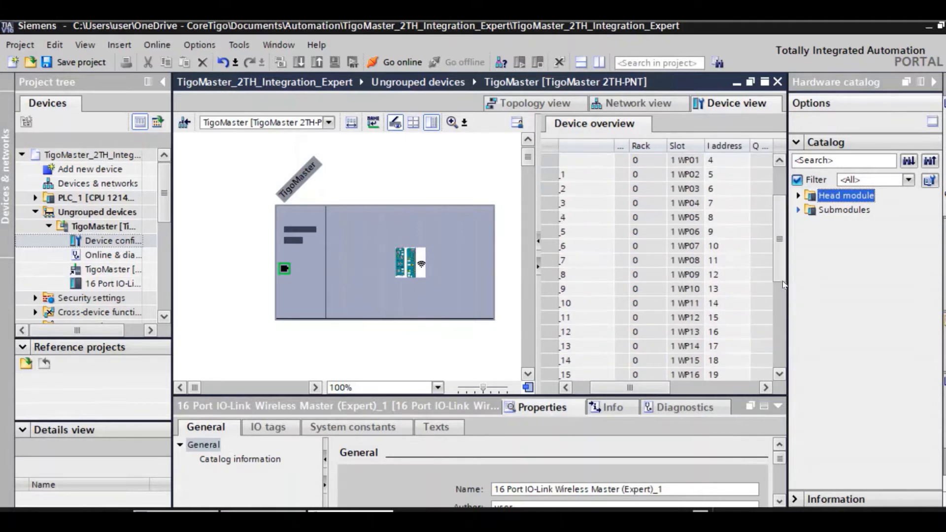
pyautogui.scroll(1, 659, 341)
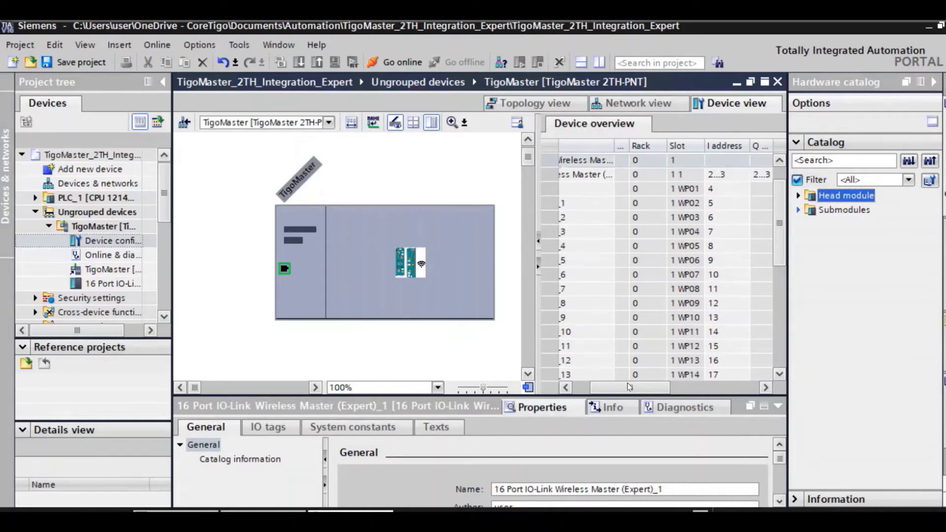
pyautogui.moveTo(629, 387); pyautogui.dragTo(611, 387)
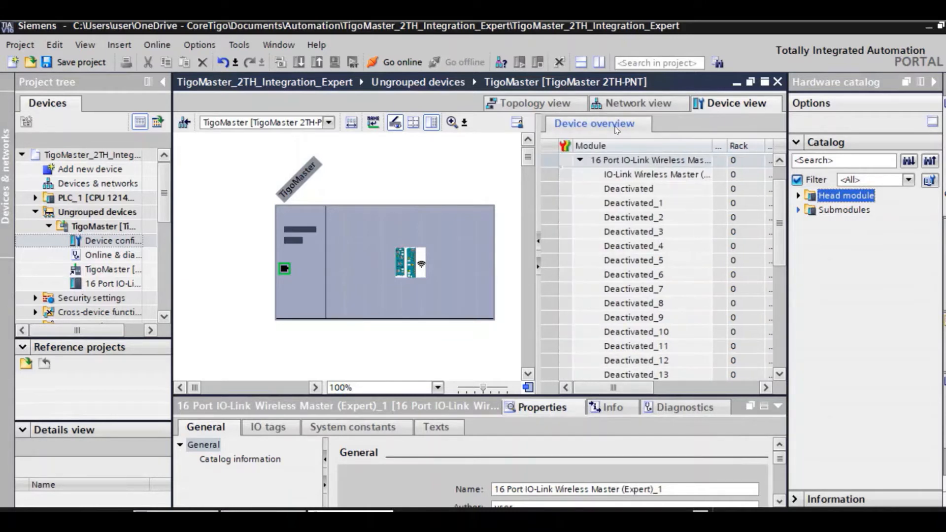
# Delete all the Deactivated submodules from the 16 Port IO-Link Wireless Master's port slots.
pyautogui.click(569, 194)
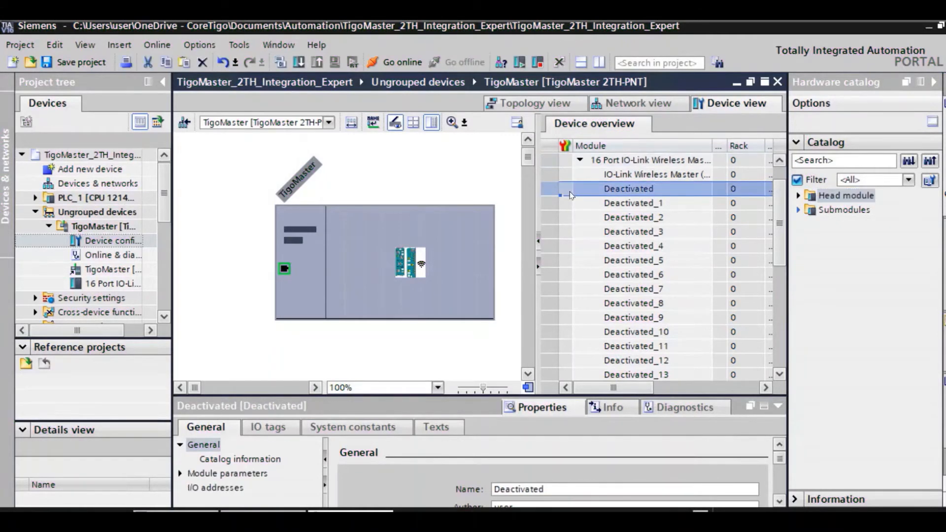
pyautogui.moveTo(633, 316); pyautogui.dragTo(649, 345)
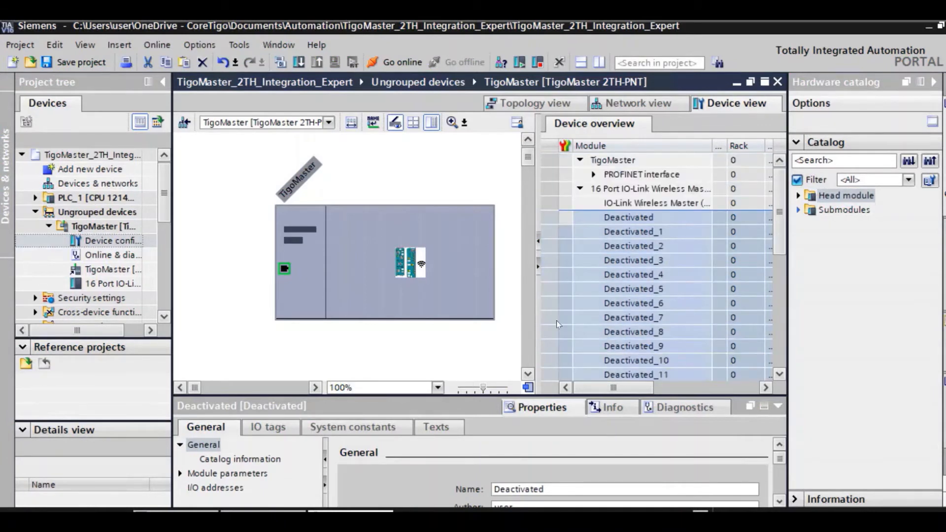
pyautogui.press('Delete')
pyautogui.click(537, 323)
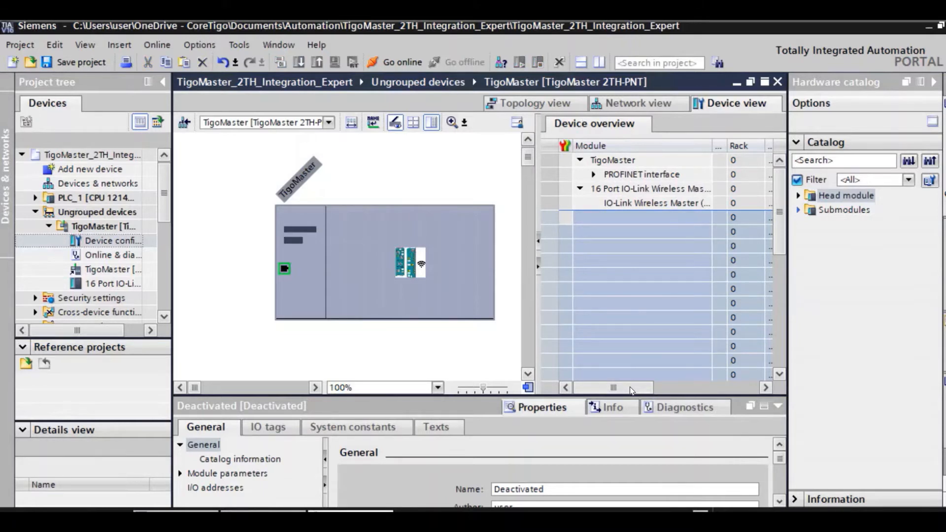
# Add the IO-Link Wireless Device 8 I + PQI (Expert) submodule to the first port slot, WP01.
pyautogui.click(809, 211)
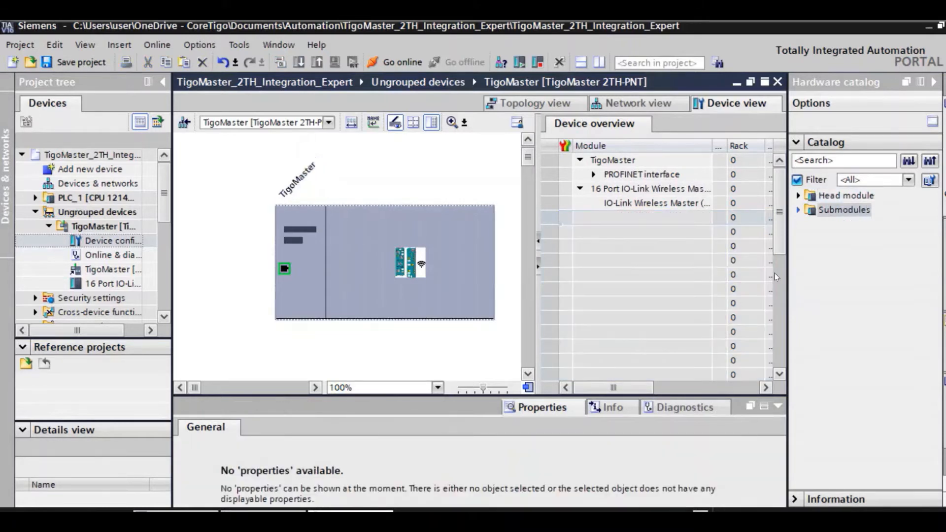
pyautogui.click(799, 211)
pyautogui.click(811, 224)
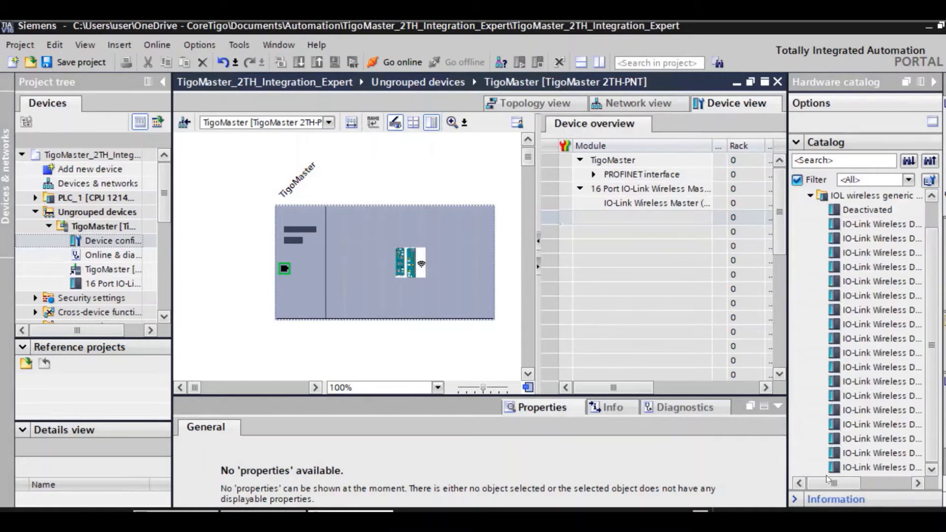
pyautogui.moveTo(788, 432); pyautogui.dragTo(724, 429)
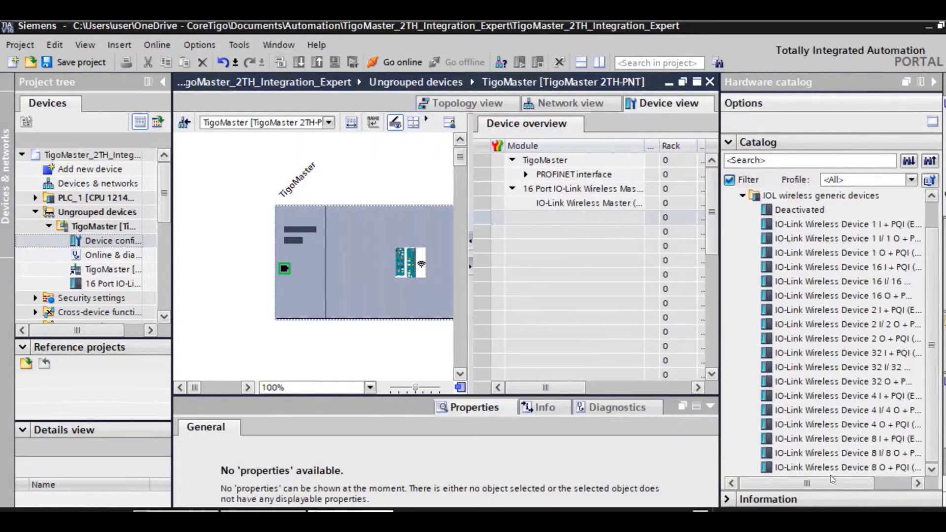
pyautogui.moveTo(835, 481); pyautogui.dragTo(851, 484)
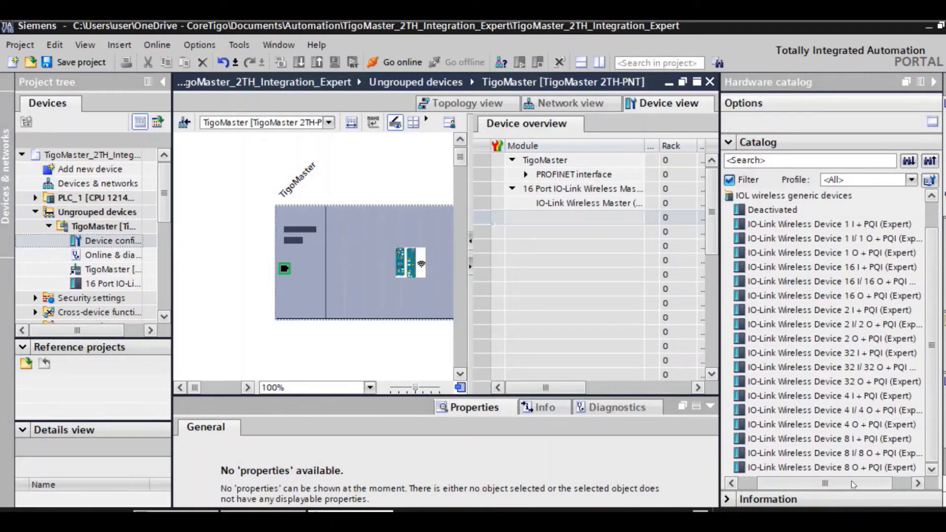
pyautogui.click(838, 442)
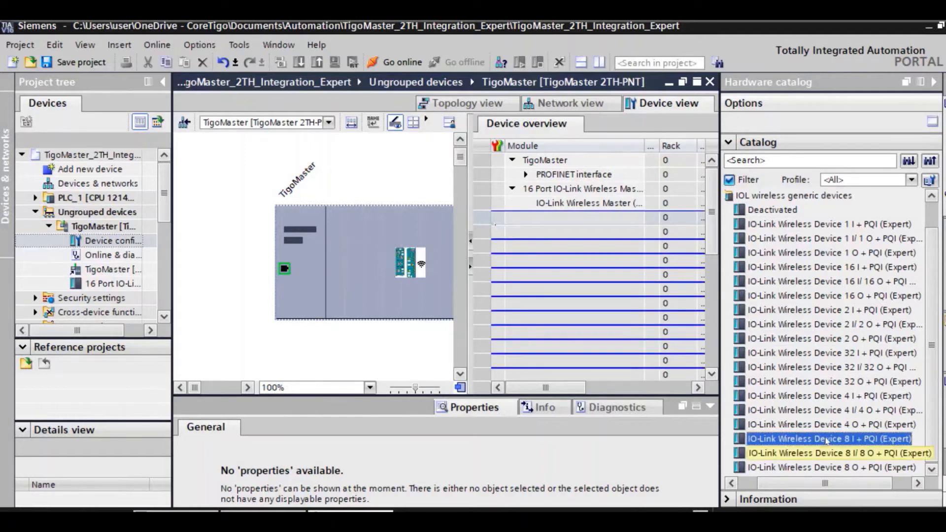
pyautogui.moveTo(829, 440); pyautogui.dragTo(602, 229)
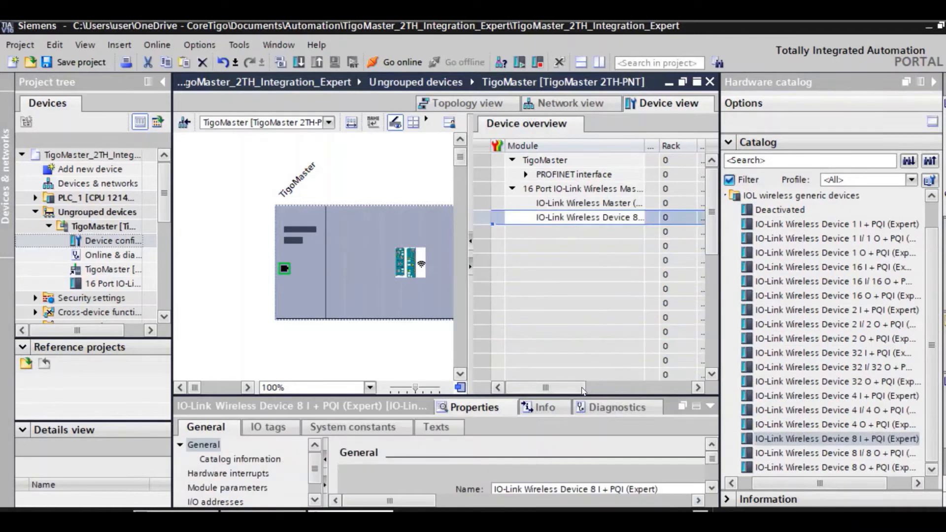
# Review the slot, I address and IO-Link port module parameters of the IO-Link Wireless Device 8 I + PQI (Expert) in WP01.
pyautogui.moveTo(589, 391); pyautogui.dragTo(595, 390)
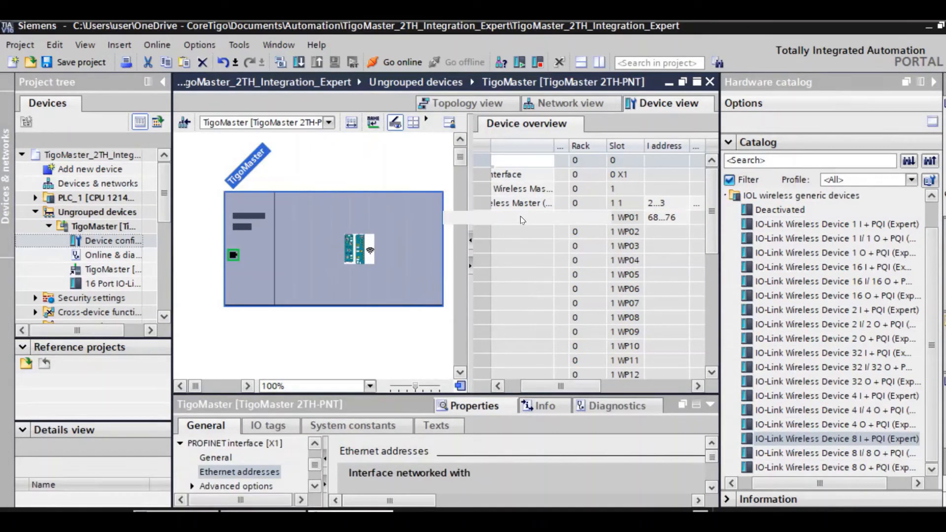
pyautogui.click(523, 220)
pyautogui.moveTo(493, 328); pyautogui.dragTo(492, 253)
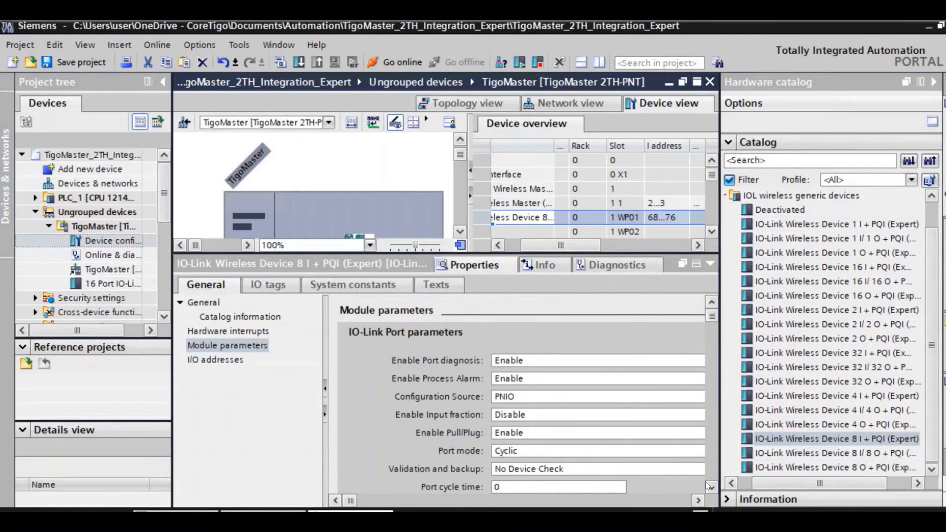
pyautogui.scroll(-5, 712, 488)
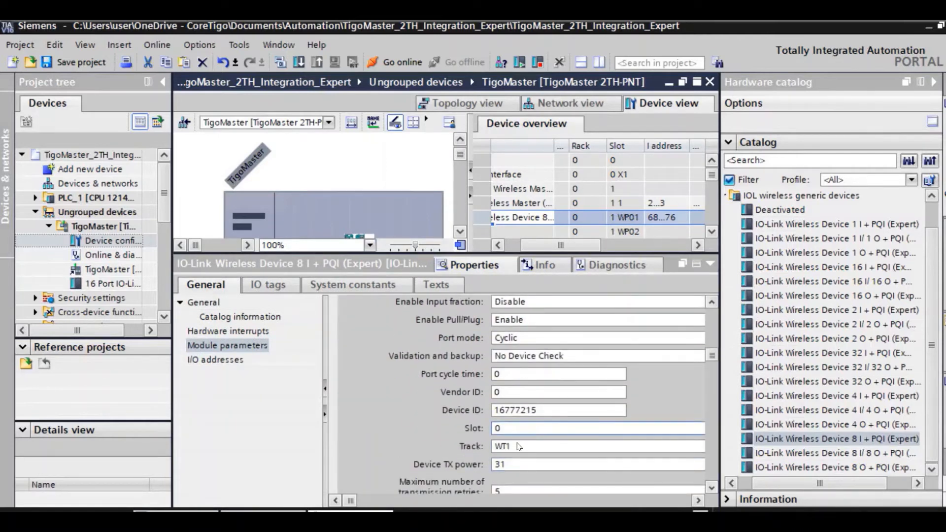
pyautogui.click(518, 447)
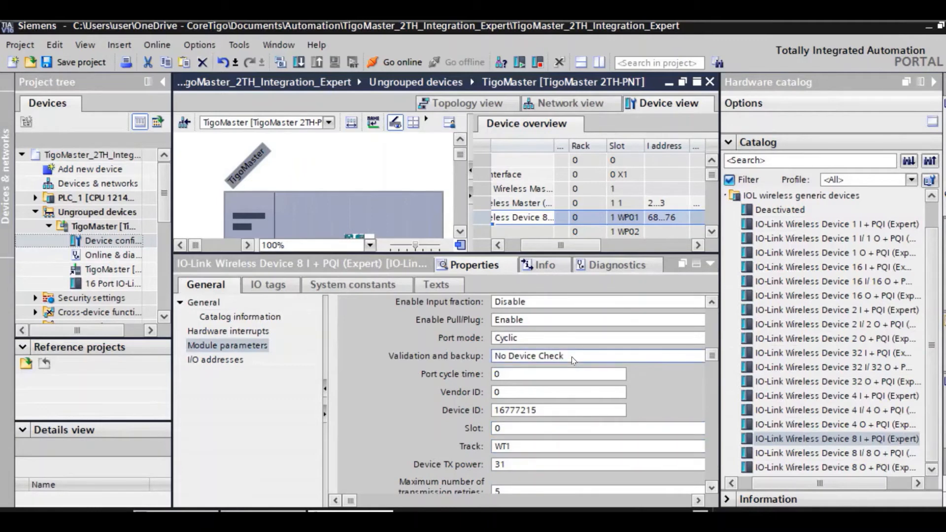
pyautogui.click(712, 486)
pyautogui.click(712, 487)
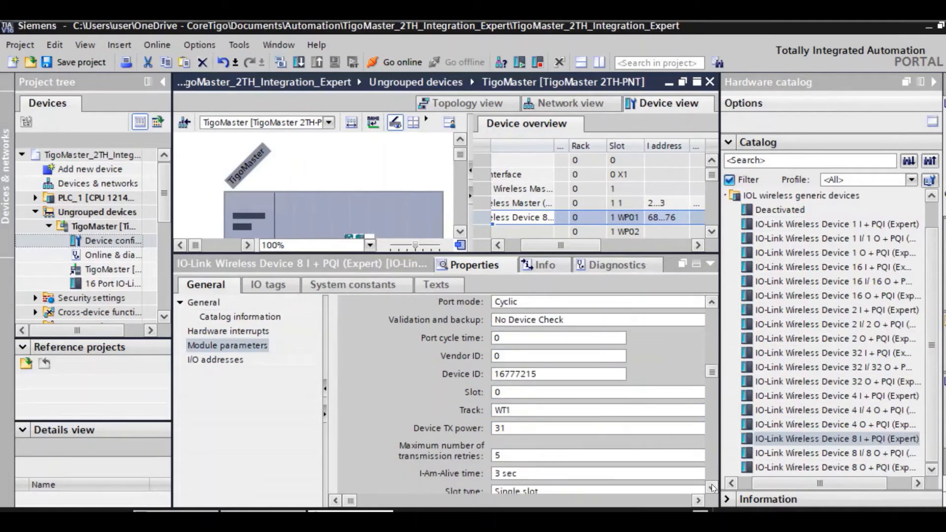
pyautogui.click(711, 487)
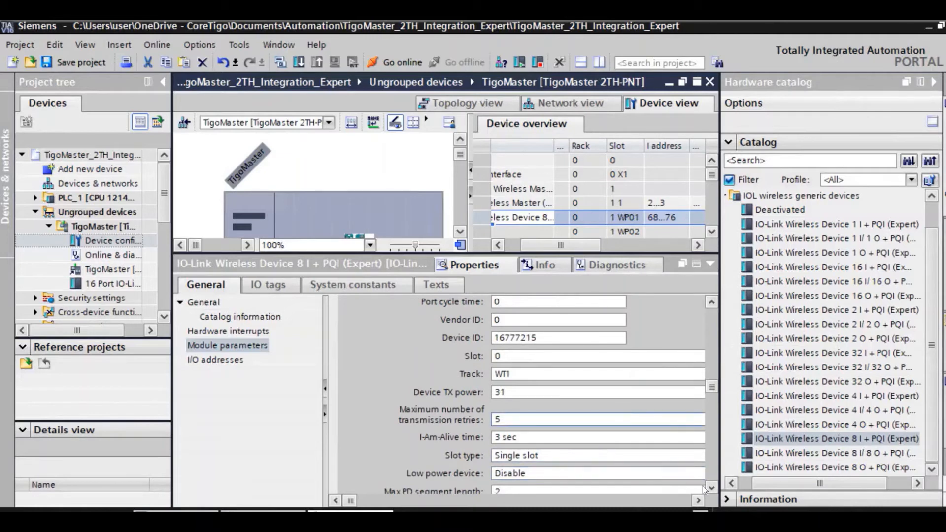
pyautogui.click(714, 487)
pyautogui.click(713, 488)
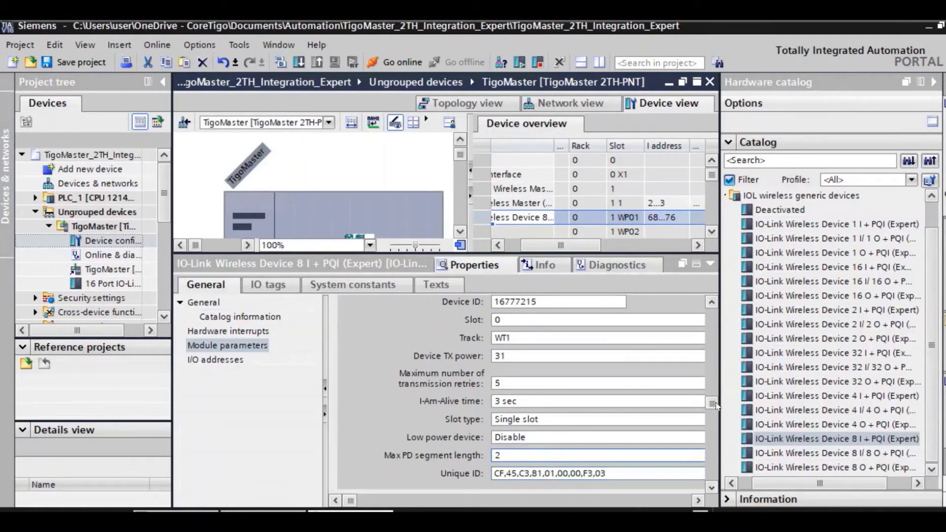
pyautogui.moveTo(714, 405); pyautogui.dragTo(714, 379)
pyautogui.click(714, 369)
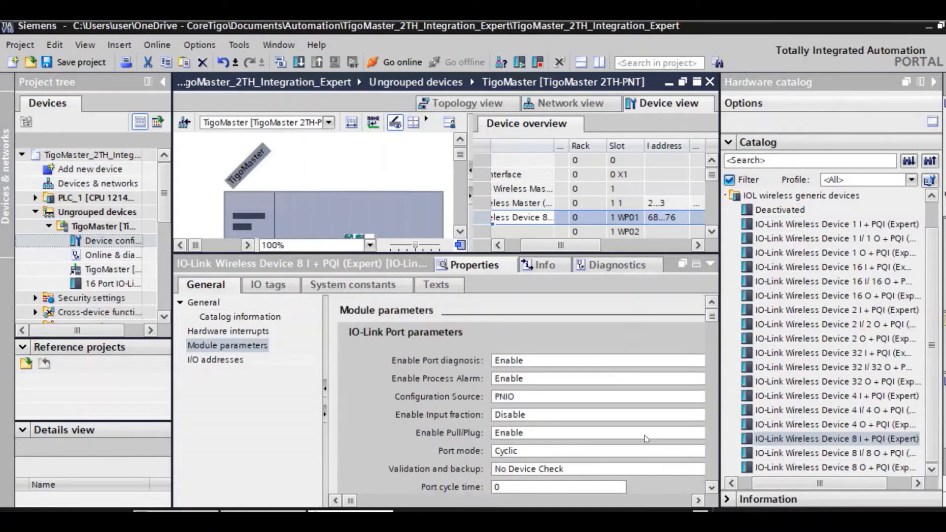
# Set WP01's Port mode to Cyclic and its Validation and backup to No Device Check.
pyautogui.click(712, 489)
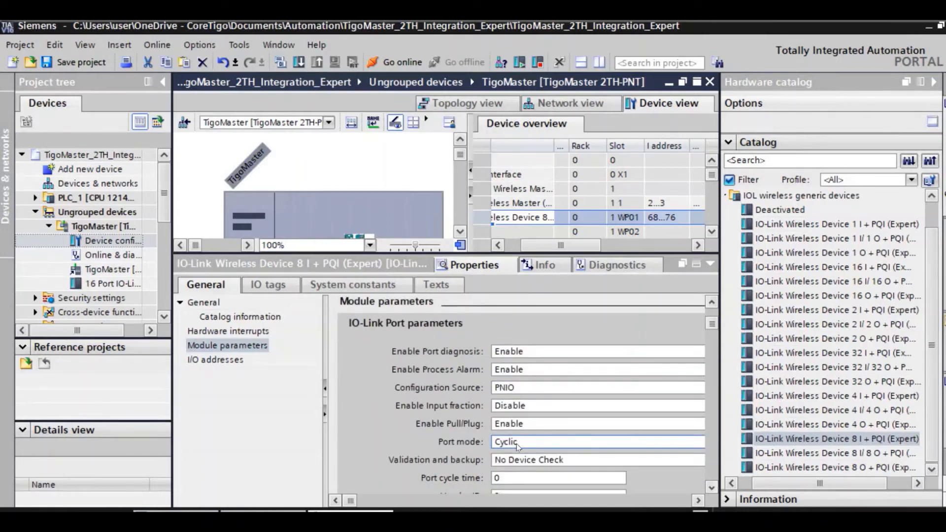
pyautogui.click(515, 443)
pyautogui.click(402, 448)
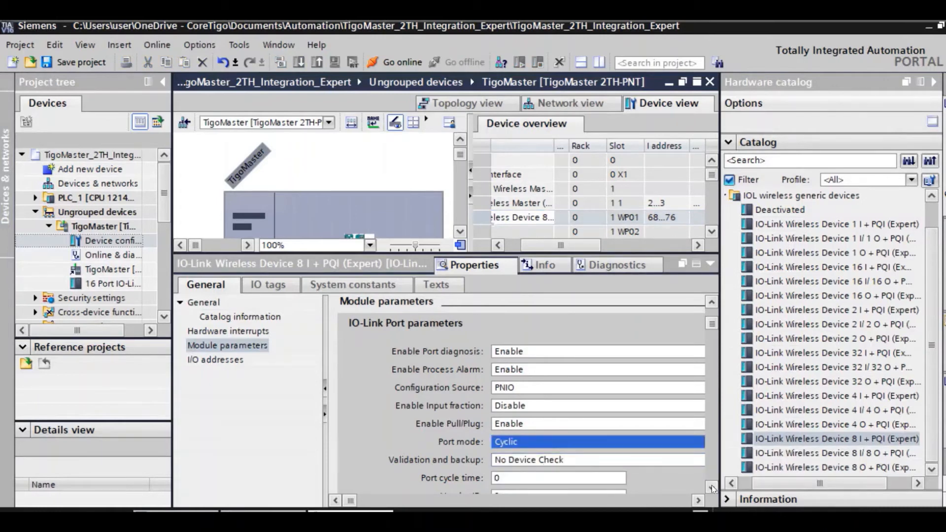
pyautogui.click(712, 489)
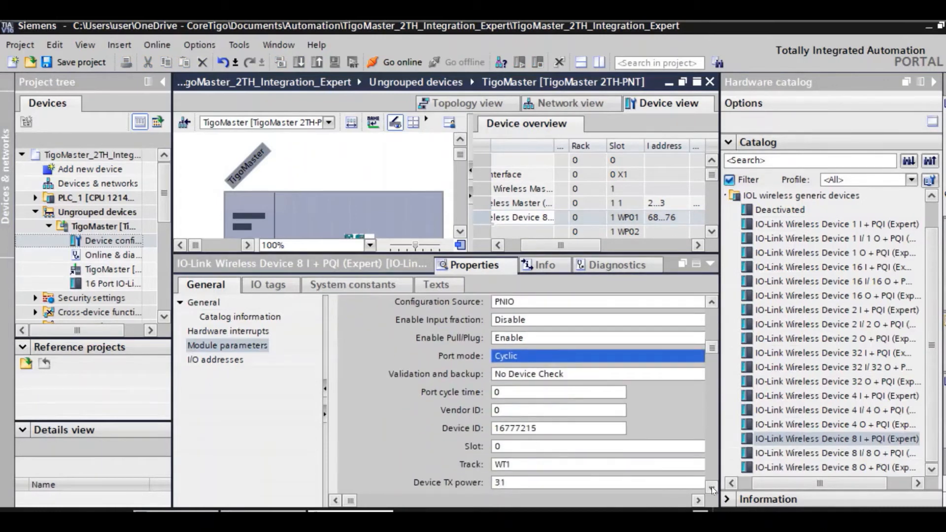
pyautogui.click(510, 377)
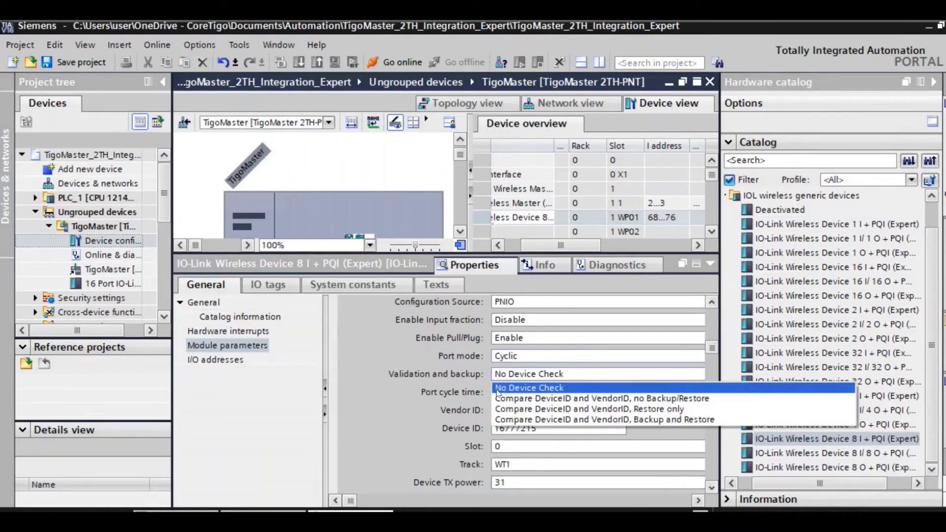
pyautogui.click(576, 389)
pyautogui.click(712, 488)
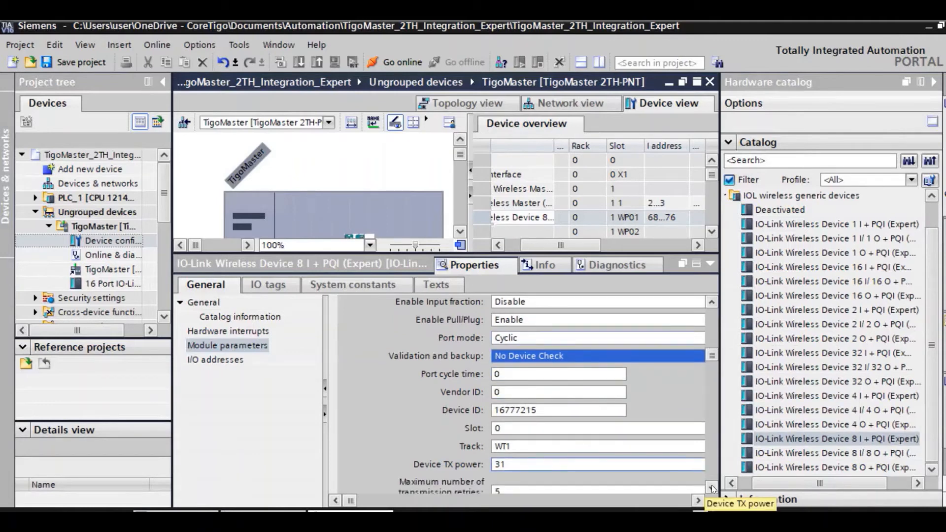
# Set WP01's maximum number of transmission retries to 5 and select its Unique ID entry.
pyautogui.click(712, 489)
pyautogui.click(712, 489)
pyautogui.click(497, 455)
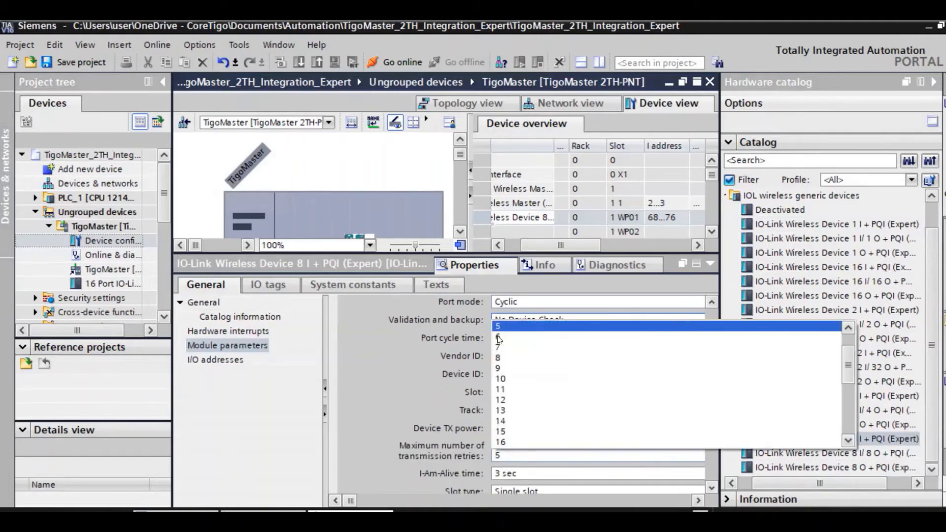
pyautogui.click(499, 328)
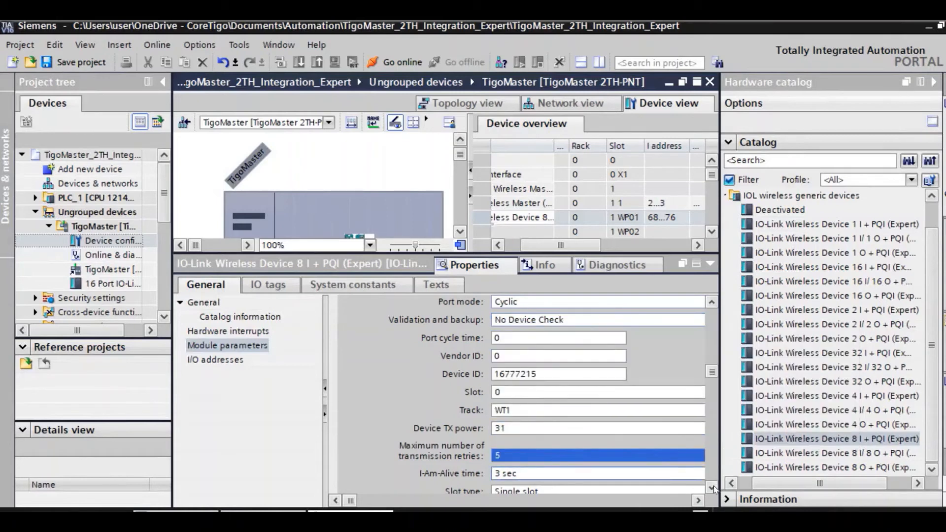
pyautogui.click(712, 488)
pyautogui.click(712, 488)
pyautogui.click(712, 488)
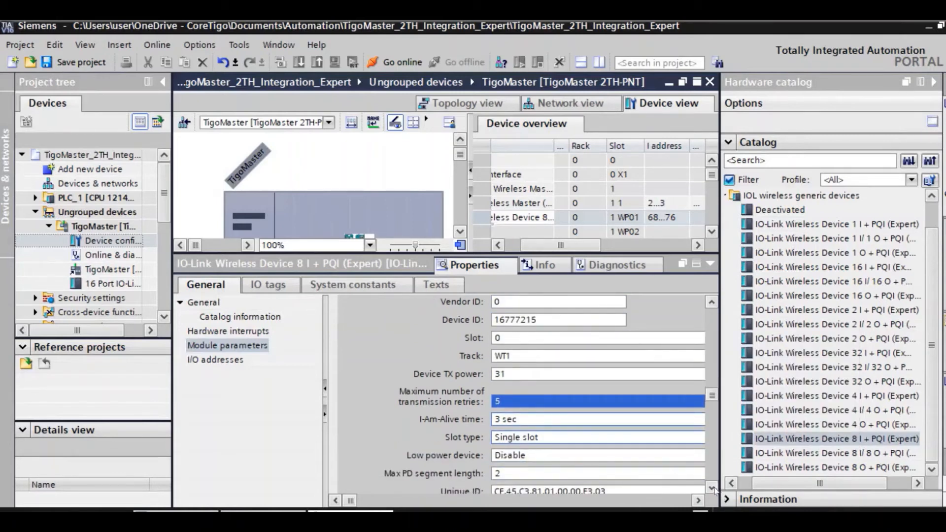
pyautogui.click(712, 488)
pyautogui.moveTo(609, 456); pyautogui.dragTo(433, 465)
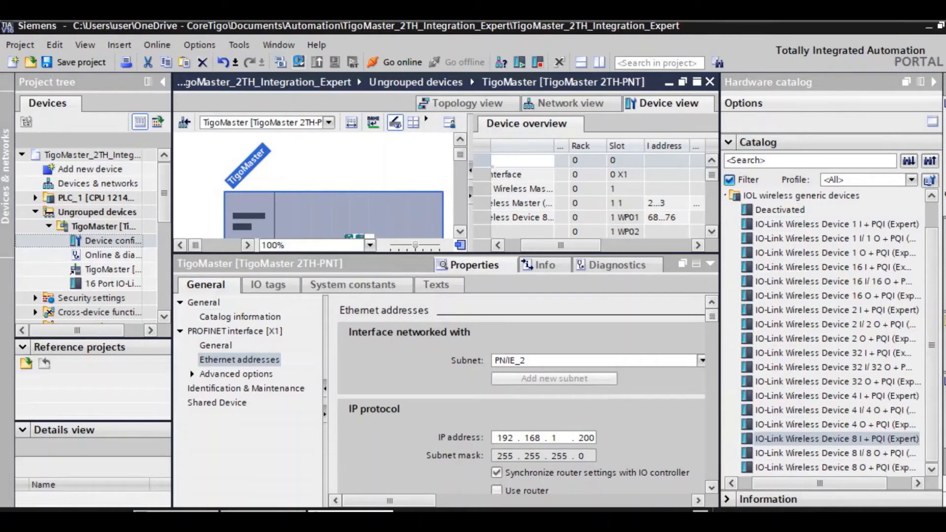
# Search for compatible devices and download the project configuration to PLC_1.
pyautogui.click(299, 63)
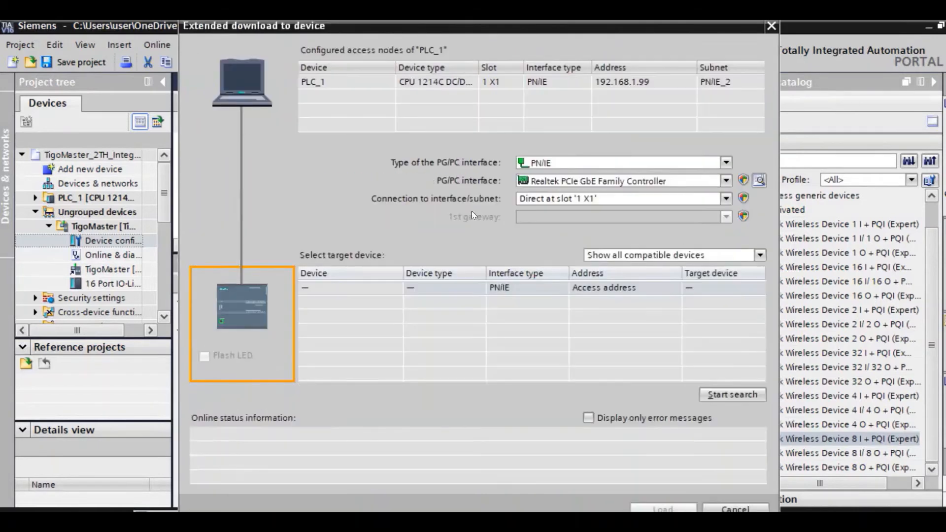
pyautogui.click(728, 395)
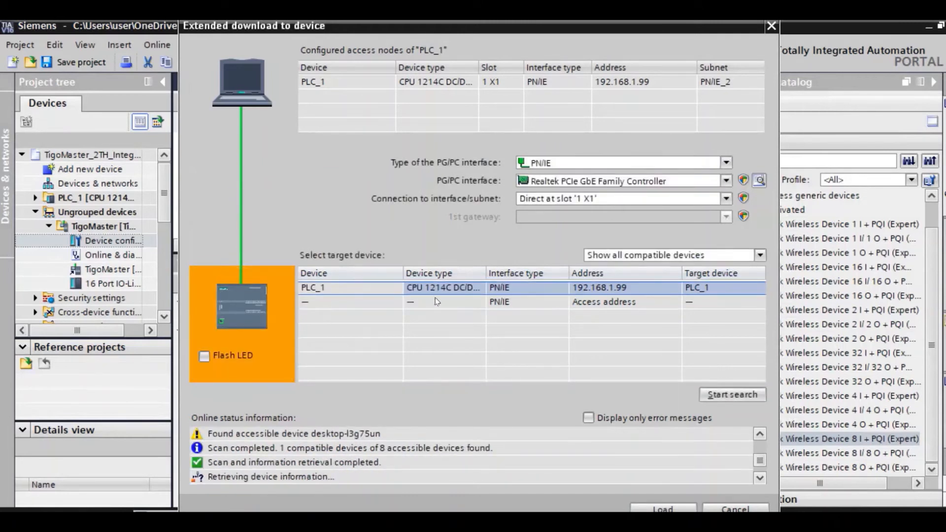
pyautogui.click(660, 510)
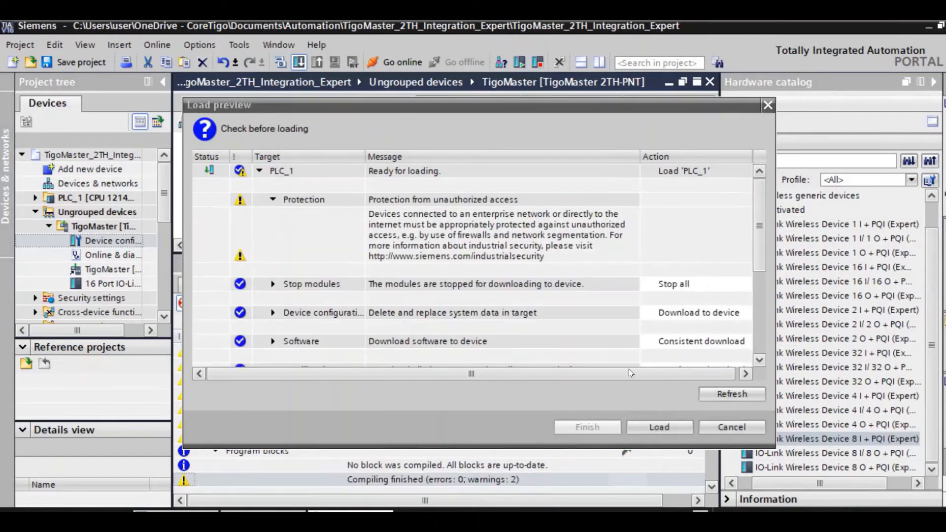
pyautogui.click(656, 427)
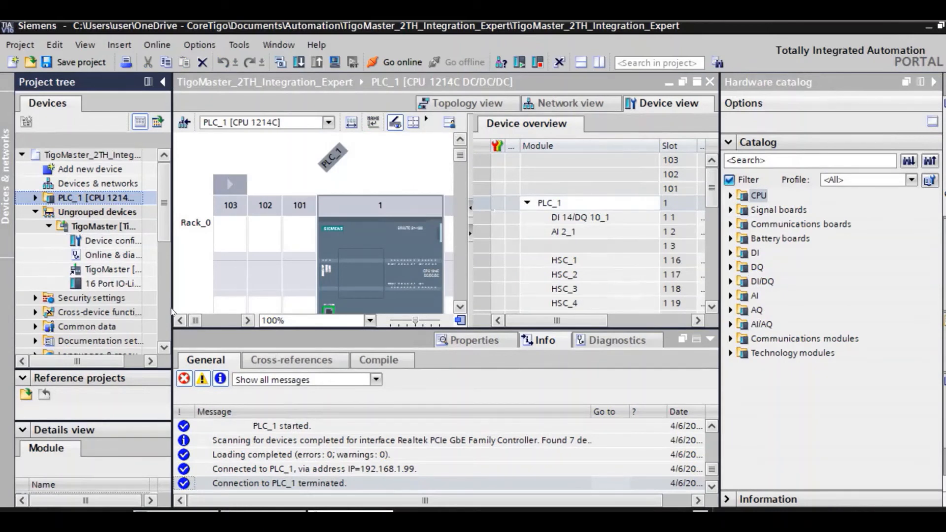
# Open the table showing all PLC tags of PLC_1.
pyautogui.click(35, 197)
pyautogui.click(49, 284)
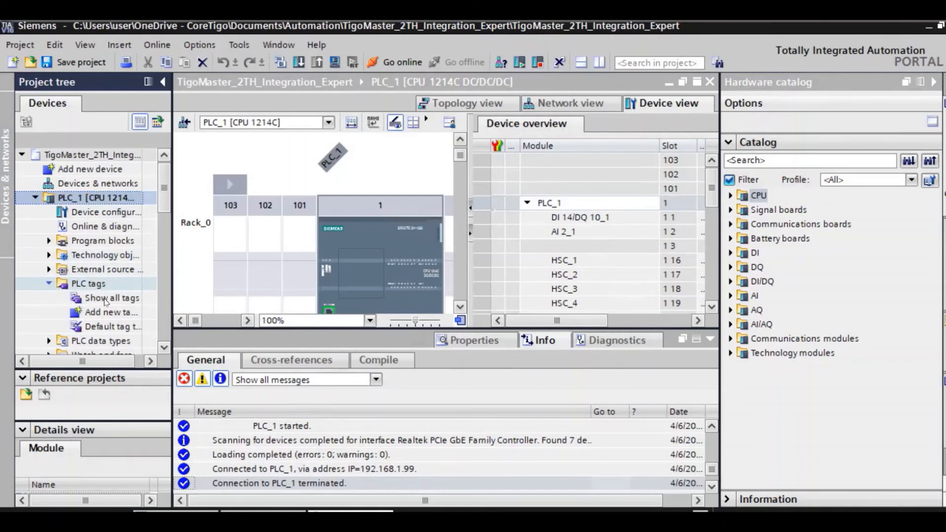
pyautogui.doubleClick(106, 300)
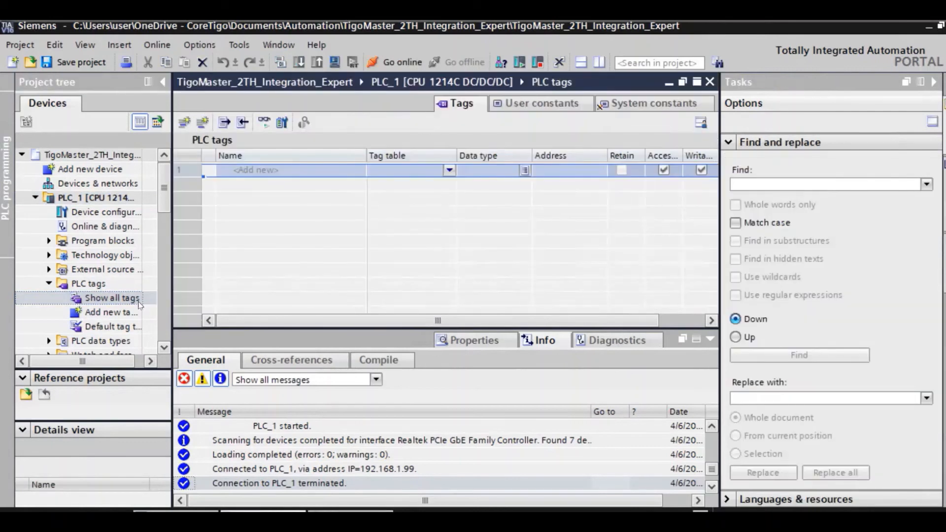
# Add a tag of data type Byte with address %IB68 to the PLC tags.
pyautogui.click(524, 174)
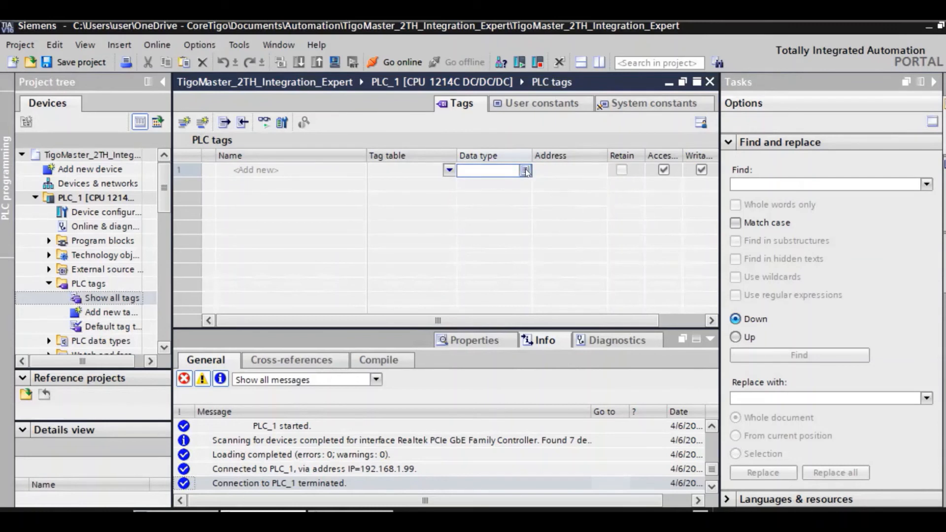
pyautogui.click(525, 172)
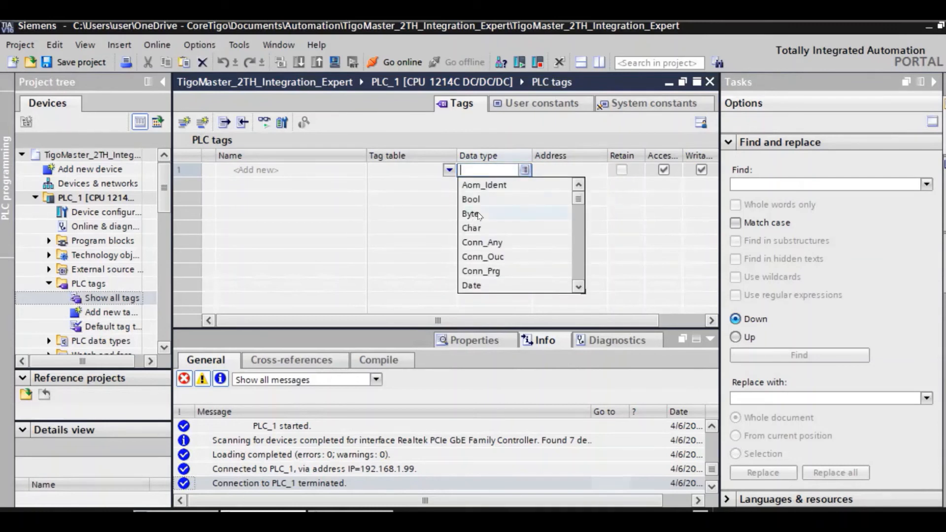
pyautogui.click(476, 223)
pyautogui.click(547, 172)
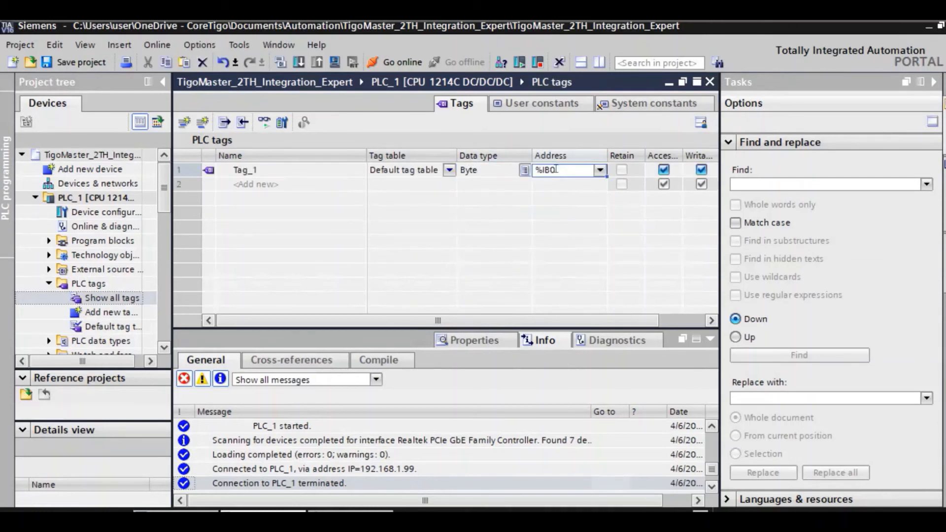
pyautogui.moveTo(550, 172); pyautogui.dragTo(557, 172)
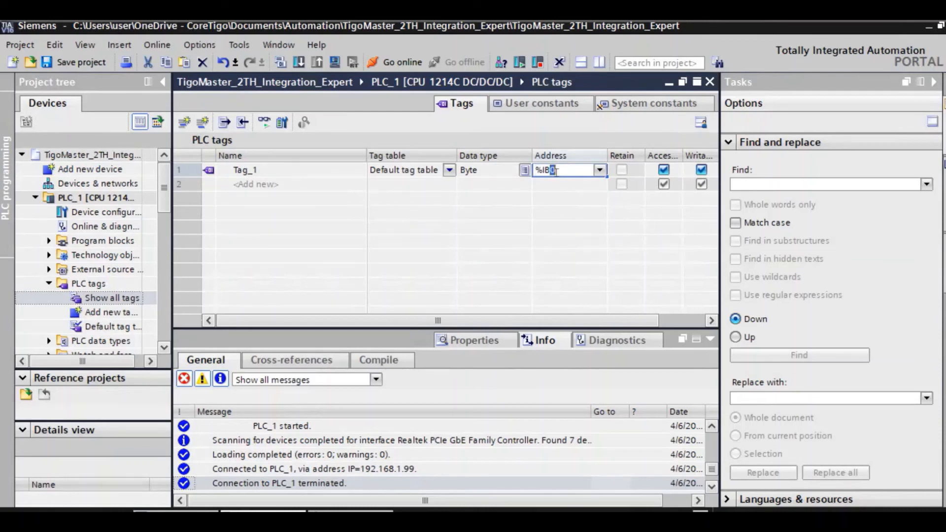
pyautogui.write('68')
pyautogui.press('Return')
# Add a second Byte tag at address %IB69, and go online to monitor the PLC tag values.
pyautogui.click(526, 187)
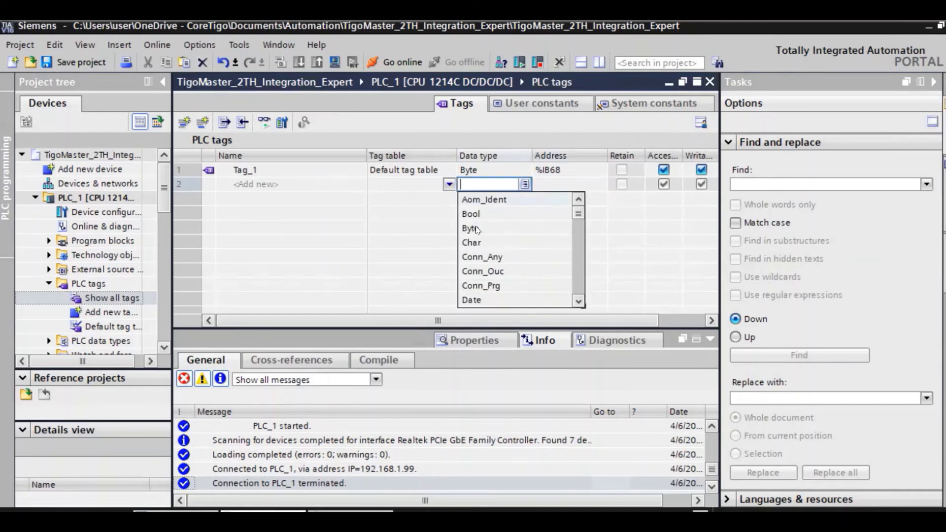
pyautogui.click(474, 228)
pyautogui.click(545, 199)
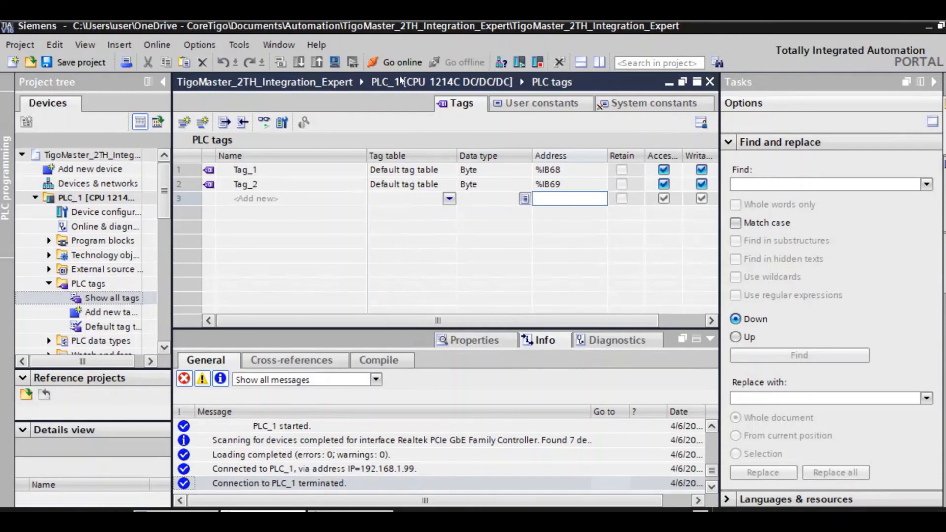
pyautogui.click(395, 61)
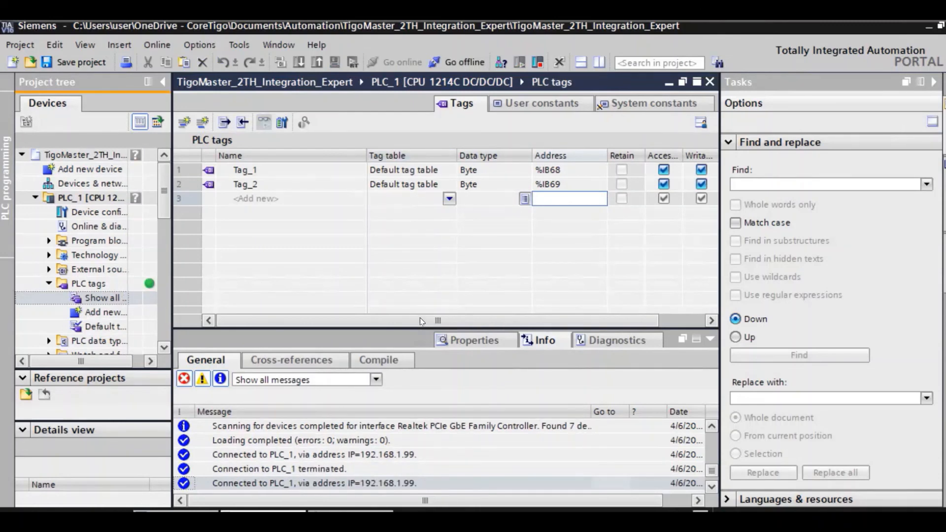
pyautogui.click(265, 121)
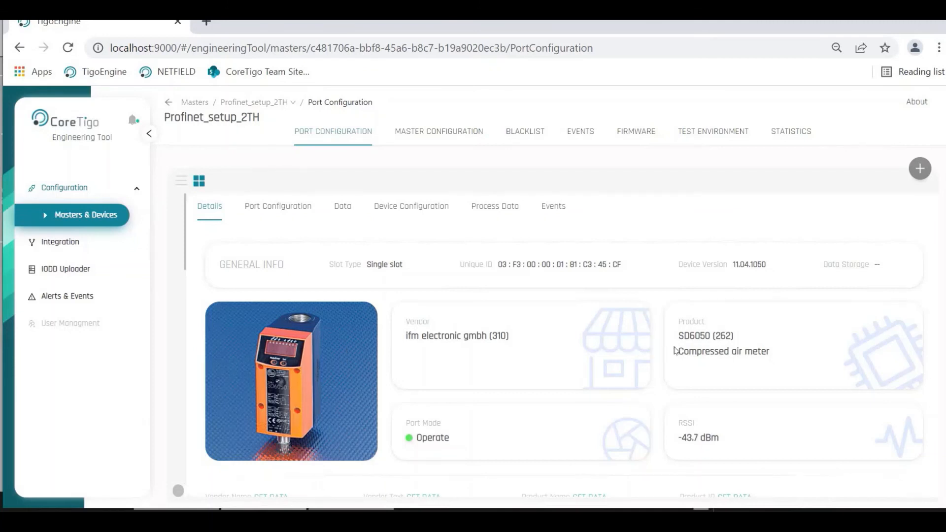
# Switch to TigoEngine, examine port 1's raw Process Data Input bytes, and compare them with the monitored tags in TIA Portal.
pyautogui.tripleClick(777, 353)
pyautogui.click(562, 327)
pyautogui.click(491, 209)
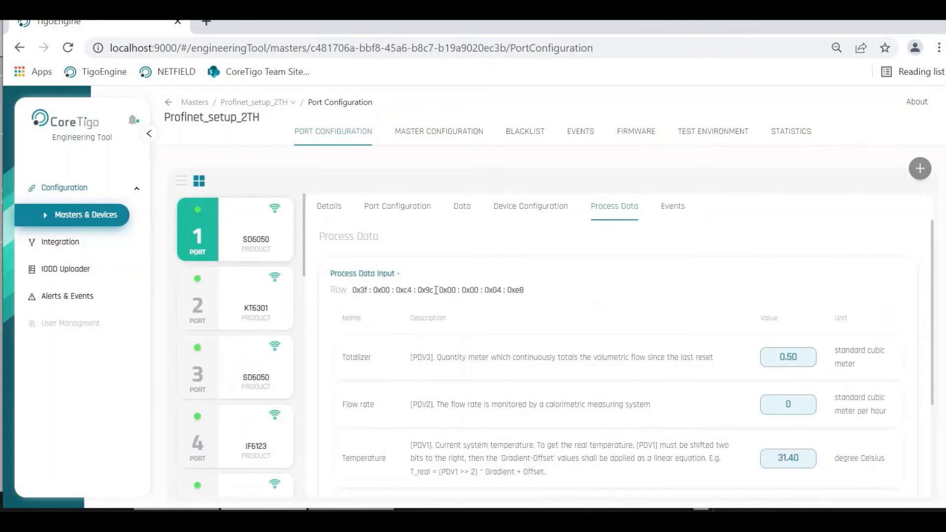
pyautogui.moveTo(433, 291); pyautogui.dragTo(353, 291)
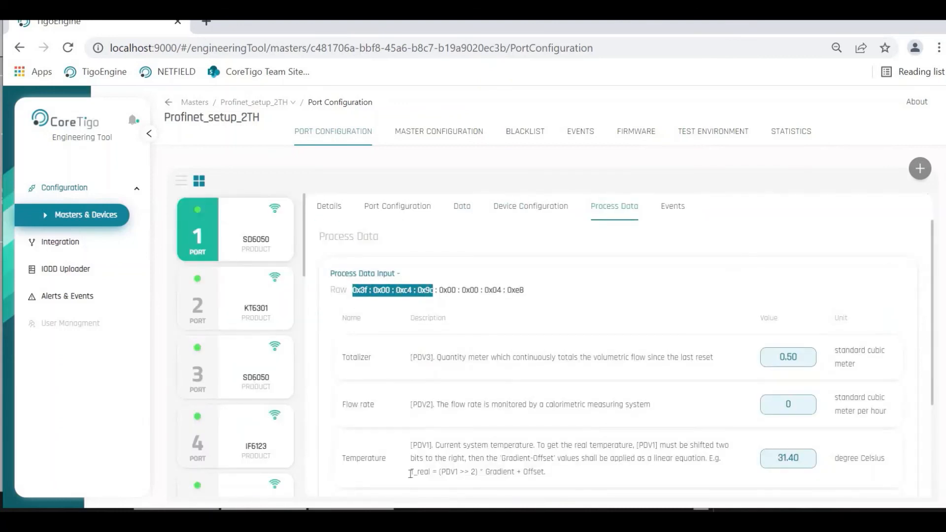
pyautogui.click(318, 521)
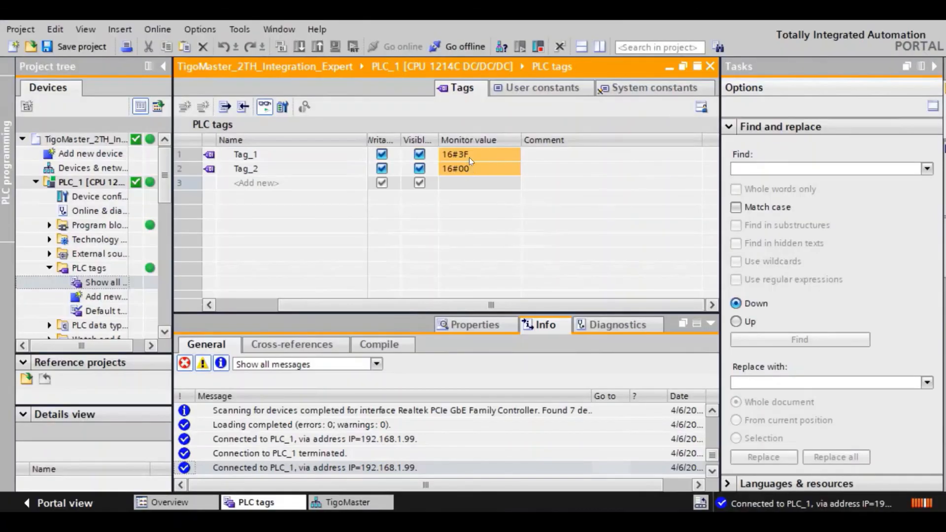